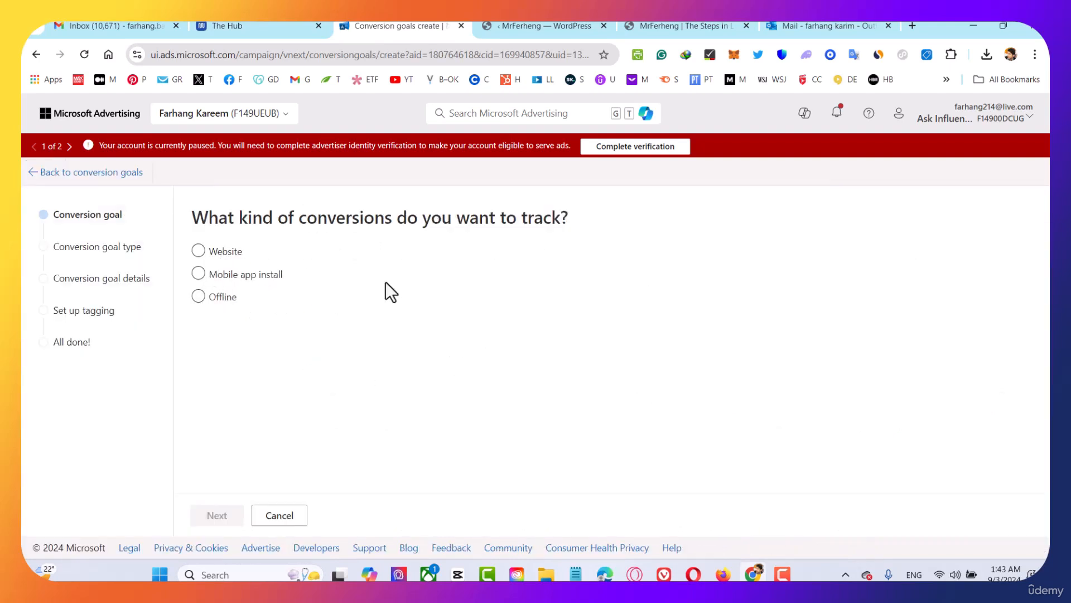
Step: Choose Website as the kind of conversions to track and continue to the goal type
{"action": "left_click", "coordinate": [242, 279]}
{"action": "left_click", "coordinate": [237, 296]}
{"action": "left_click", "coordinate": [248, 277]}
{"action": "left_click", "coordinate": [234, 252]}
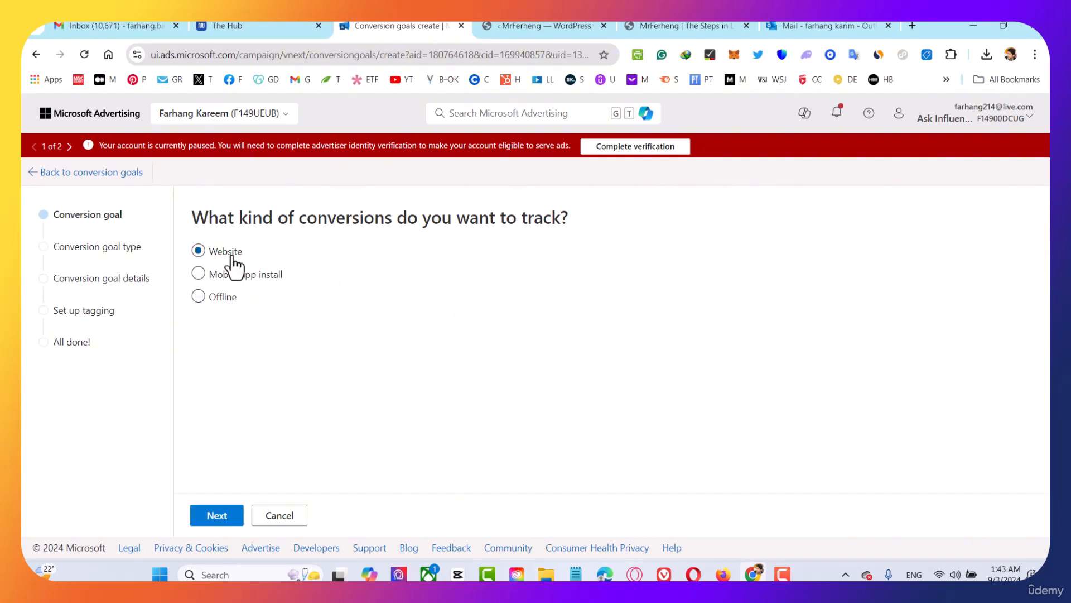
{"action": "left_click", "coordinate": [222, 519]}
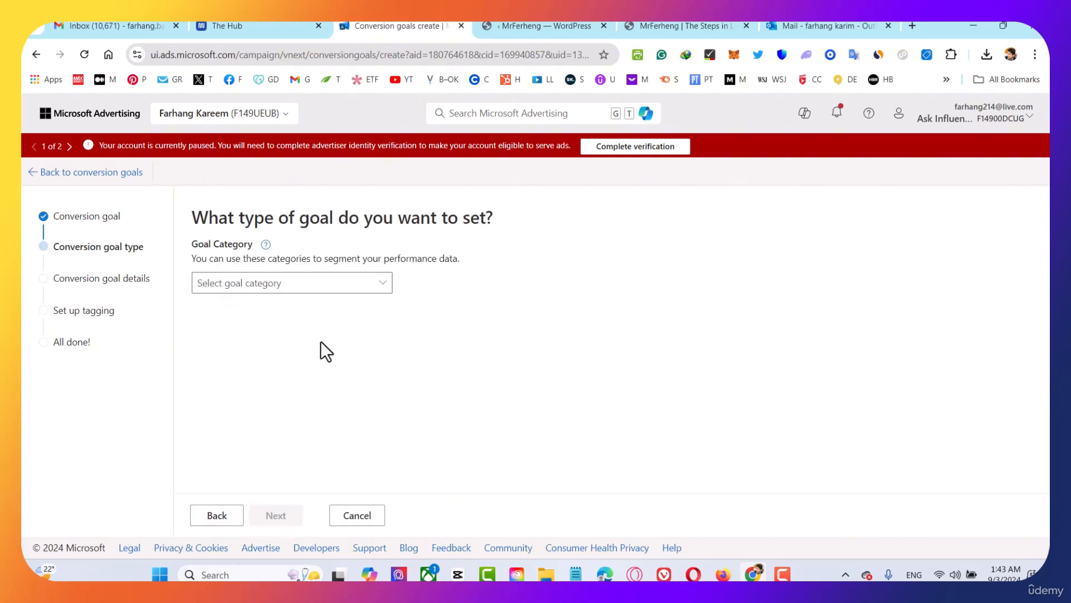
Step: Set the goal category to Sign-up with Event as the goal type, and continue to the goal details
{"action": "left_click", "coordinate": [293, 290]}
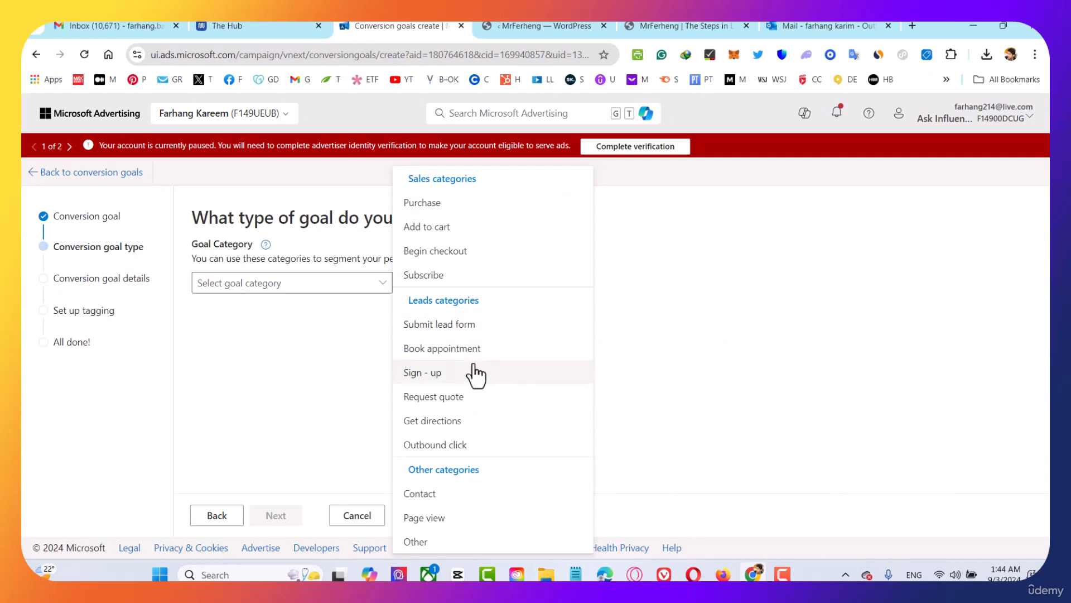
{"action": "mouse_move", "coordinate": [491, 385]}
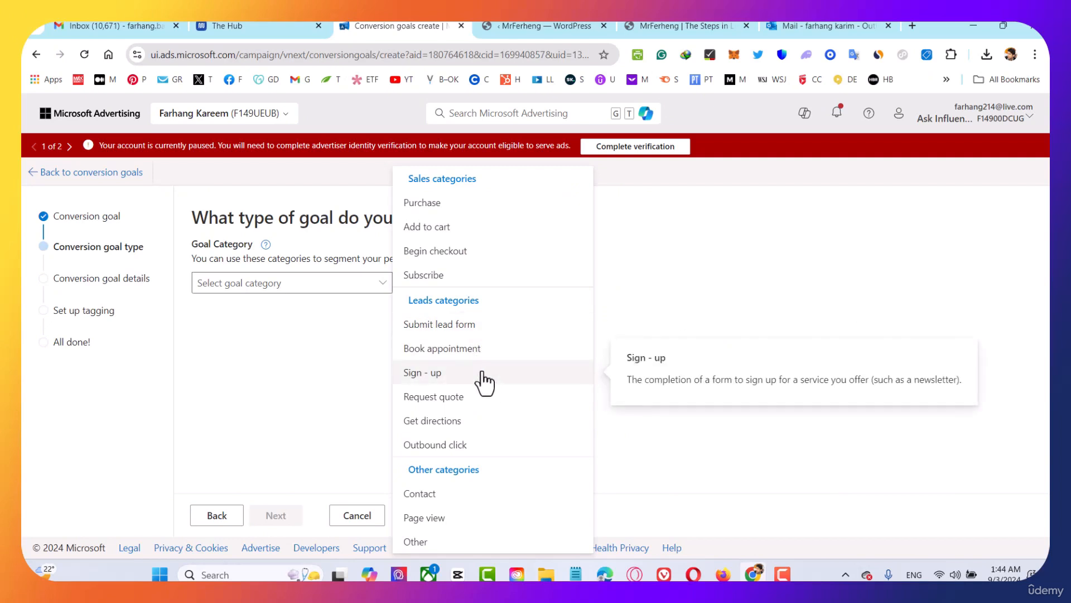
{"action": "mouse_move", "coordinate": [471, 342]}
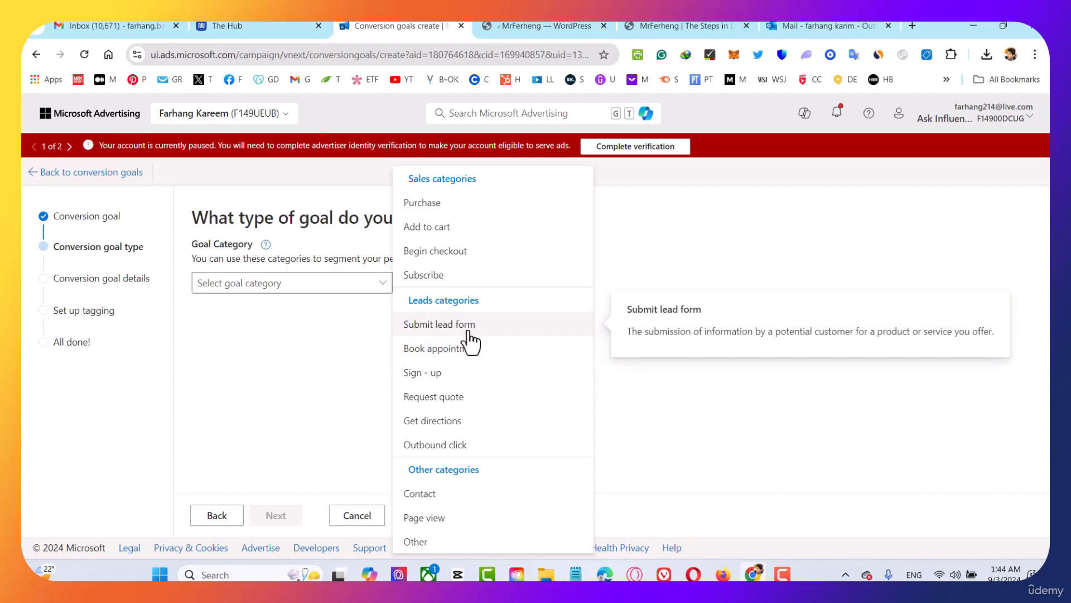
{"action": "left_click", "coordinate": [464, 372]}
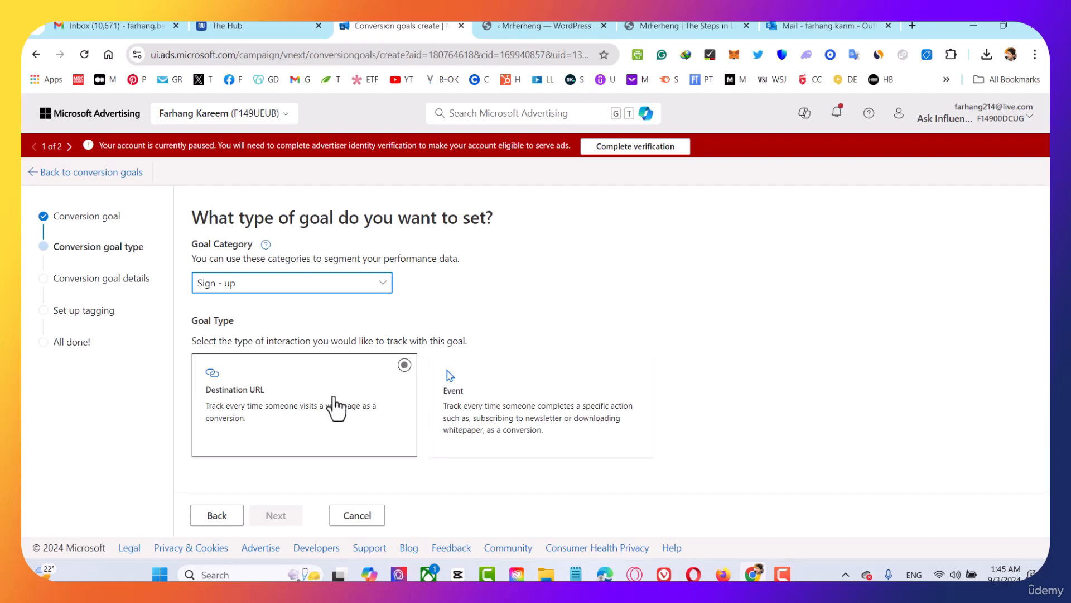
{"action": "left_click", "coordinate": [486, 419]}
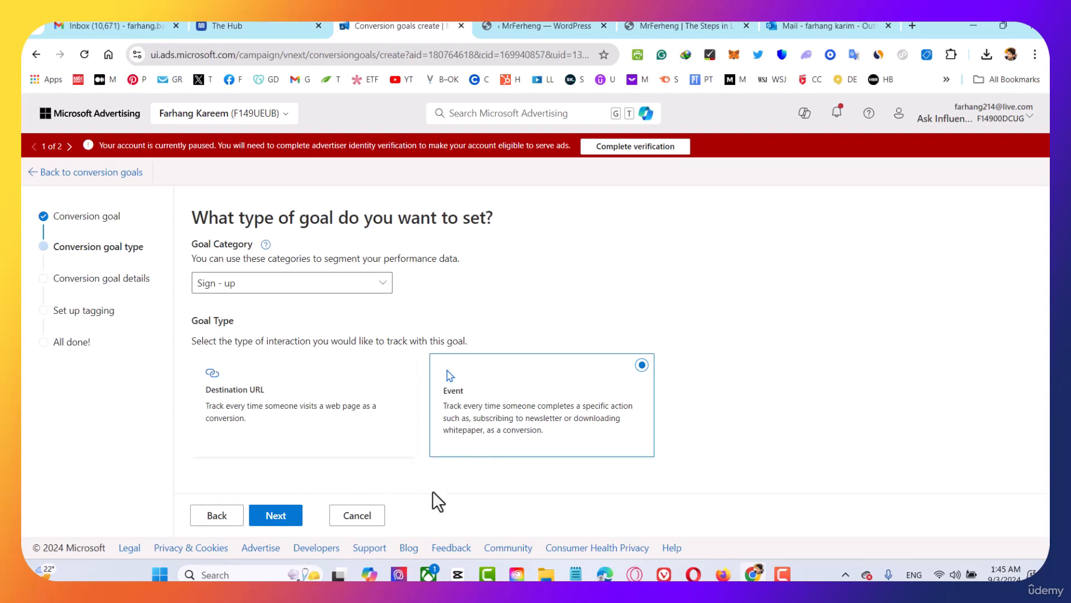
{"action": "left_click", "coordinate": [278, 513]}
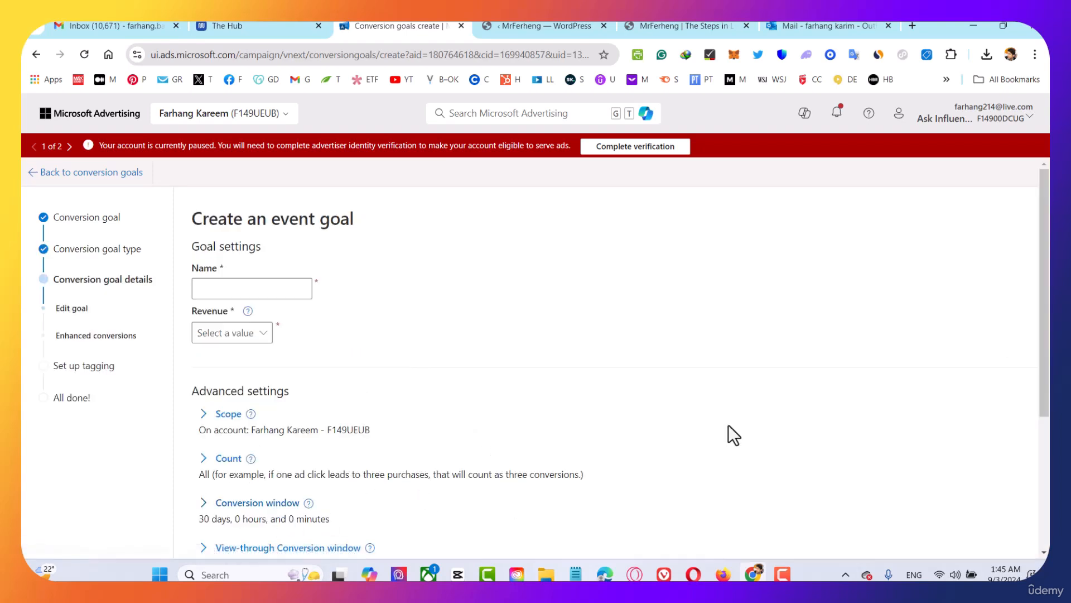
Step: Name the event goal "Sign-up" and set its revenue to "Don't assign a value"
{"action": "left_click", "coordinate": [284, 289]}
{"action": "type", "text": "Sign"}
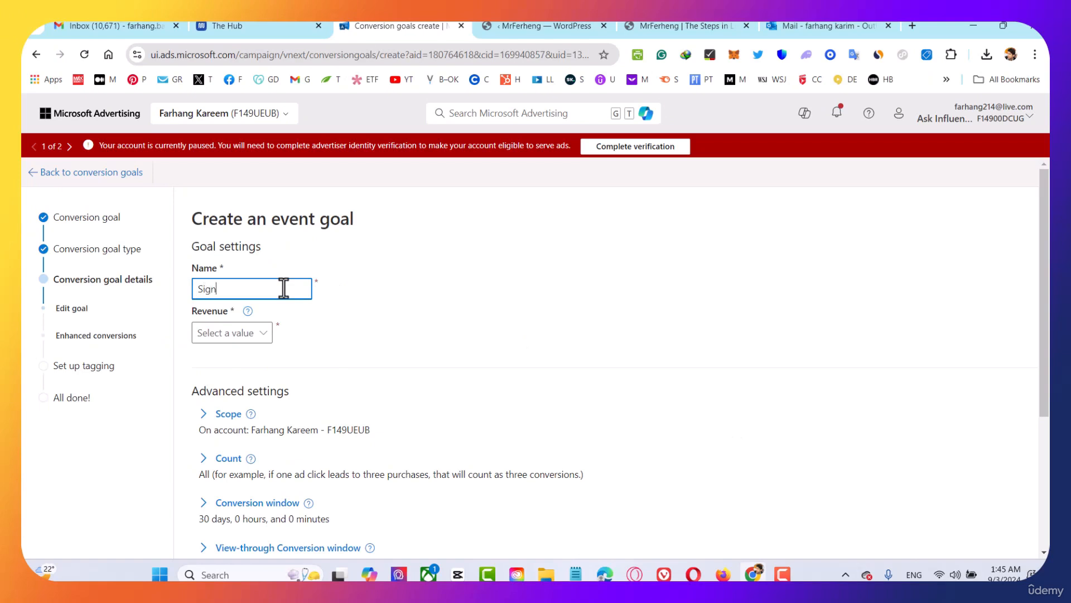
{"action": "type", "text": " up"}
{"action": "scroll", "coordinate": [437, 313], "scroll_direction": "down", "scroll_amount": 3}
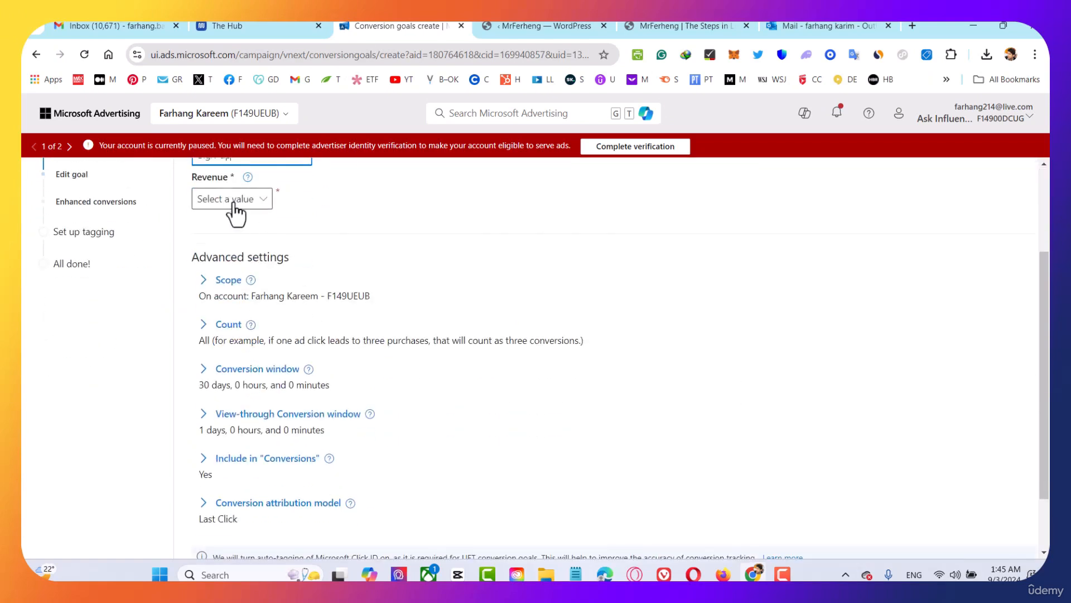
{"action": "left_click", "coordinate": [230, 200]}
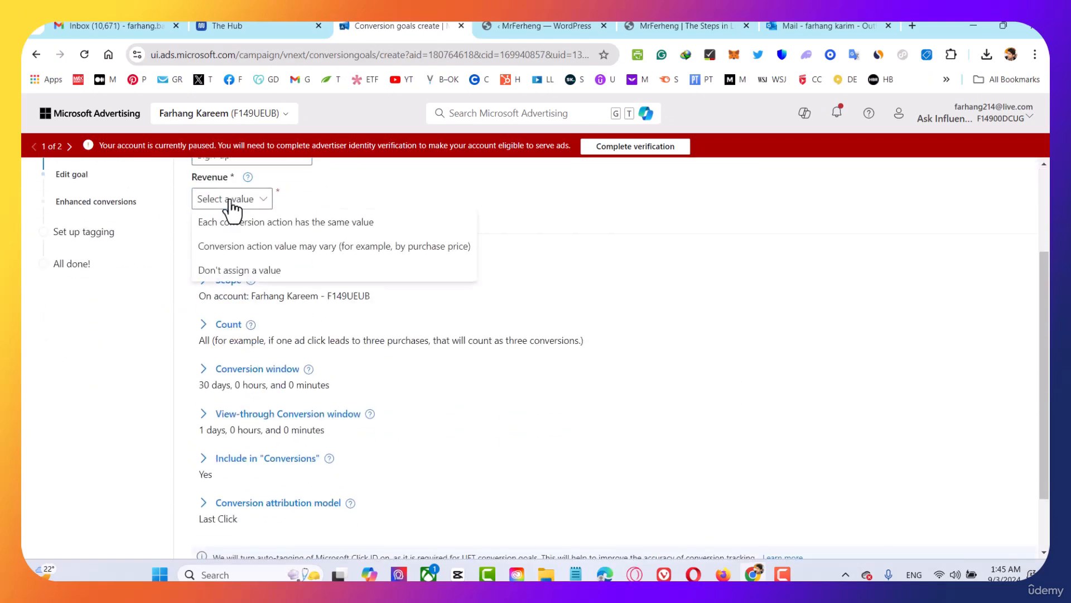
{"action": "left_click", "coordinate": [284, 271]}
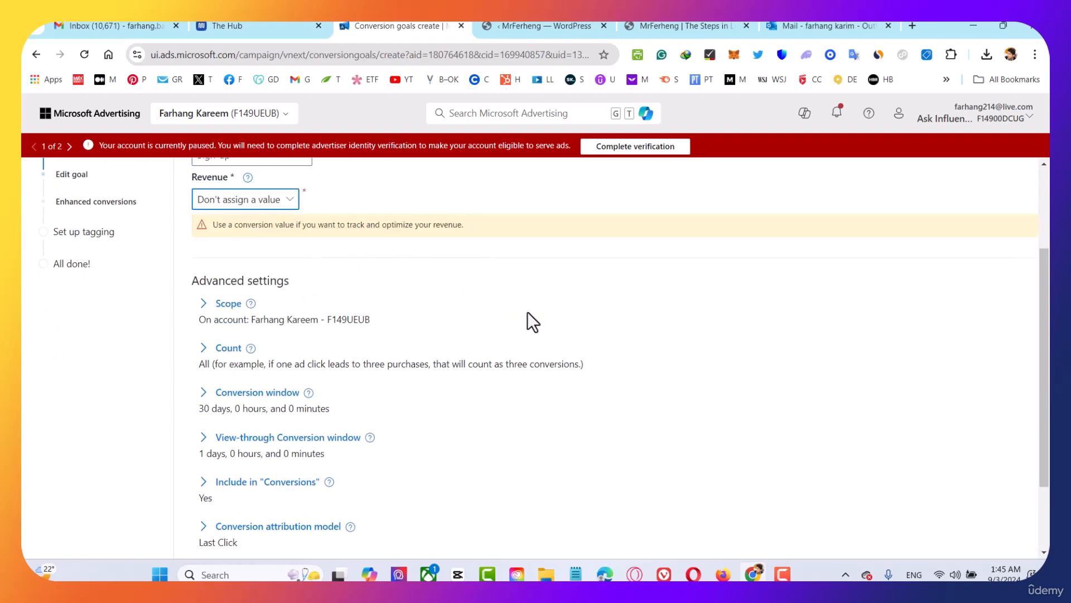
{"action": "scroll", "coordinate": [528, 312], "scroll_direction": "up", "scroll_amount": 1}
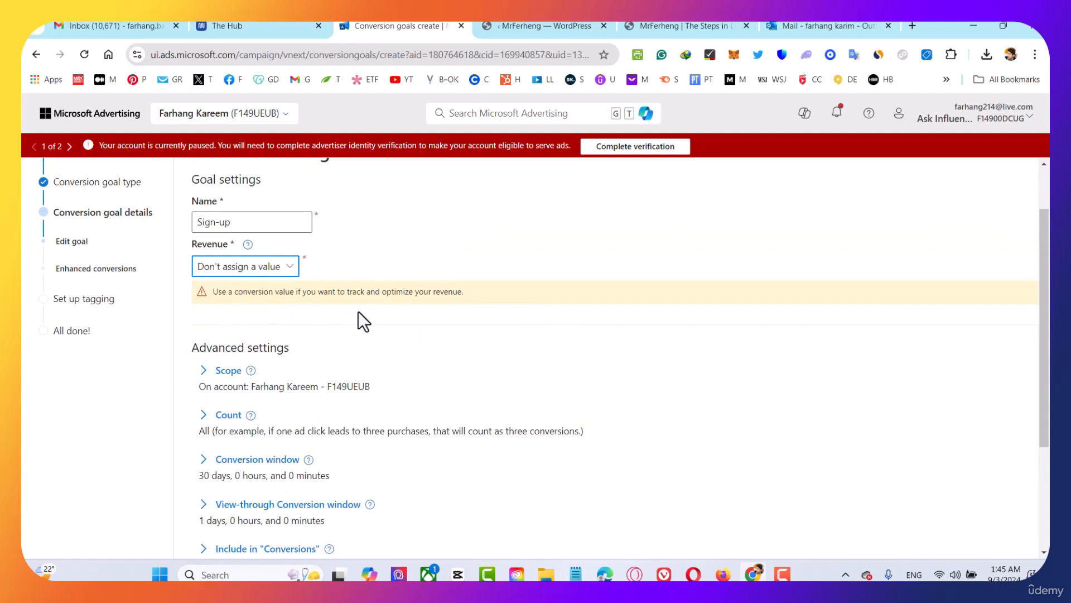
Step: Set the goal's scope to Across all accounts and its count to Unique, and continue to enhanced conversions
{"action": "scroll", "coordinate": [358, 310], "scroll_direction": "down", "scroll_amount": 1}
{"action": "left_click", "coordinate": [216, 306]}
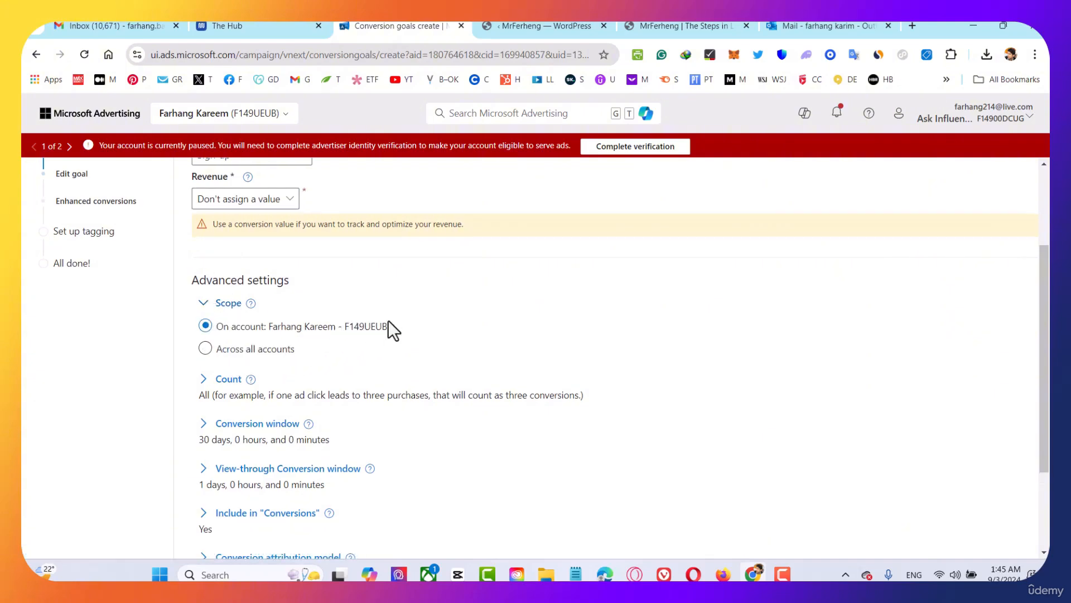
{"action": "left_click", "coordinate": [263, 352]}
{"action": "scroll", "coordinate": [461, 344], "scroll_direction": "down", "scroll_amount": 3}
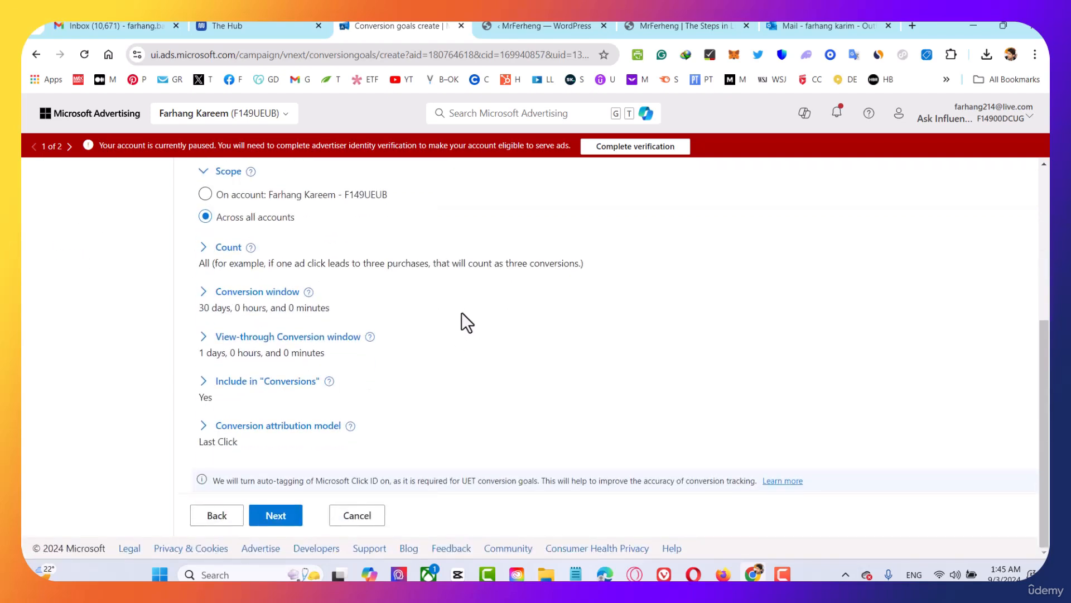
{"action": "left_click", "coordinate": [223, 250]}
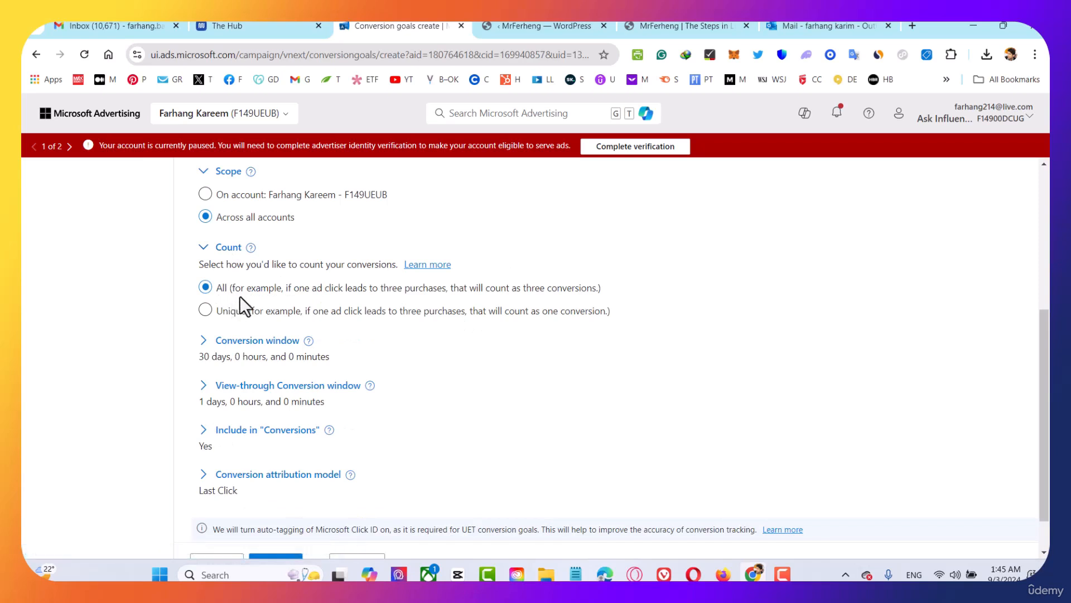
{"action": "left_click", "coordinate": [239, 311]}
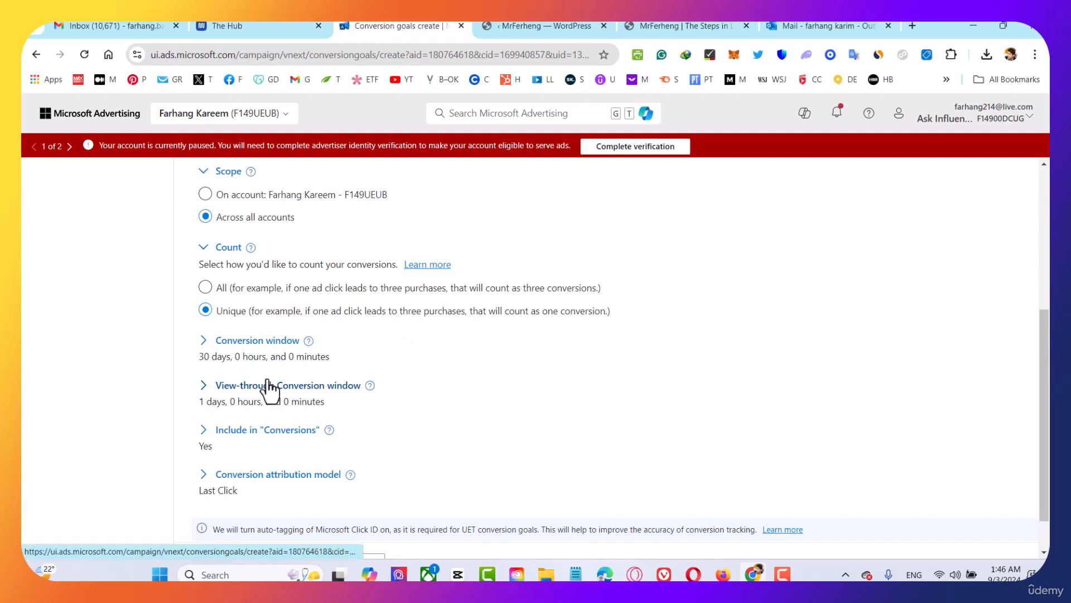
{"action": "scroll", "coordinate": [417, 350], "scroll_direction": "down", "scroll_amount": 1}
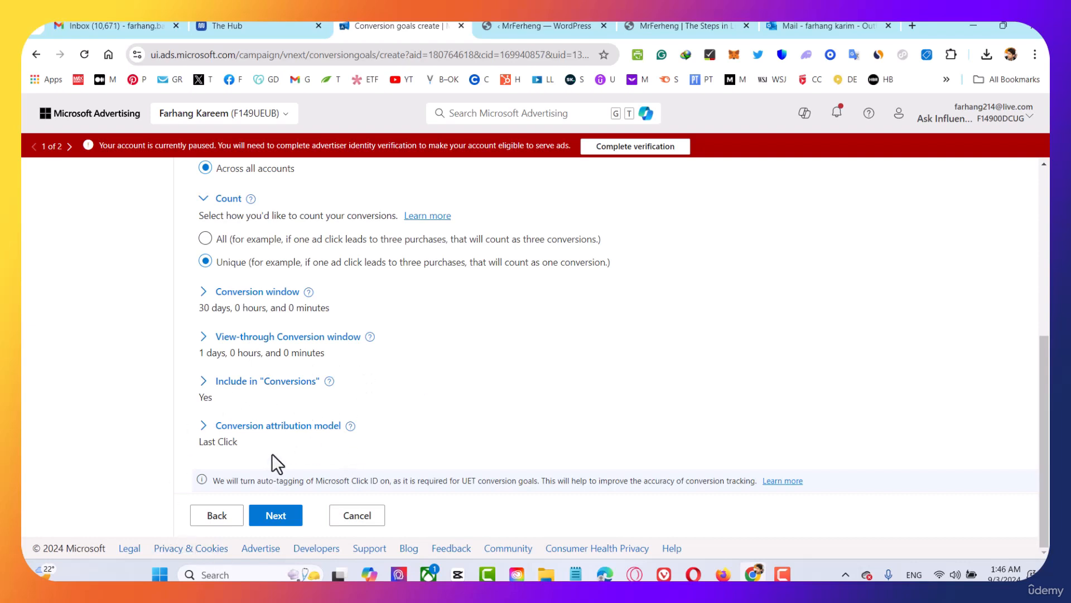
{"action": "left_click", "coordinate": [268, 516]}
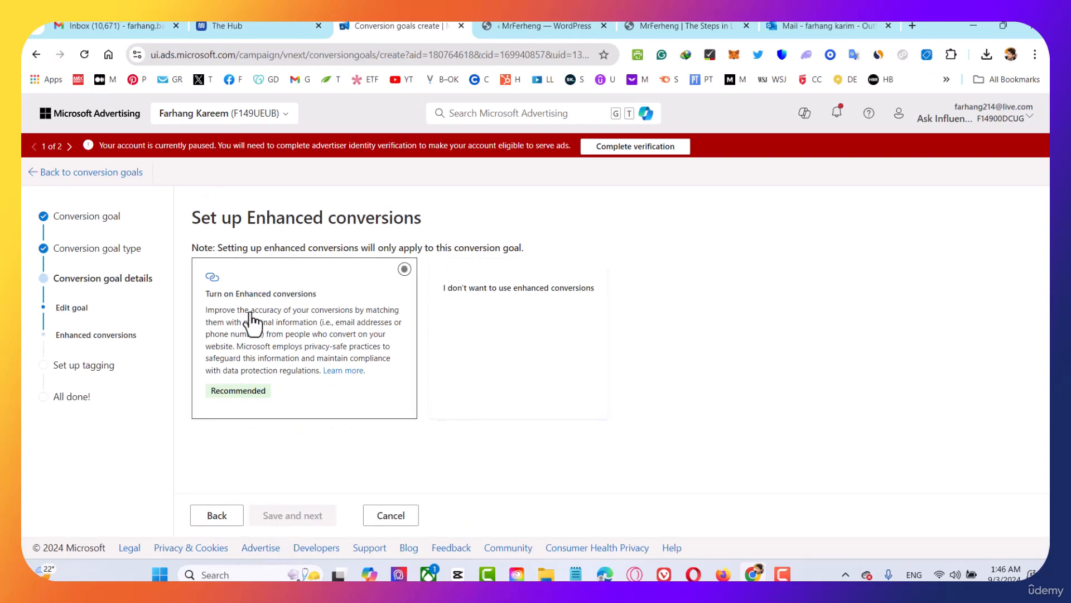
Step: Turn on Enhanced conversions for this goal, agree to the terms of use and privacy policy, and save
{"action": "left_click", "coordinate": [310, 343]}
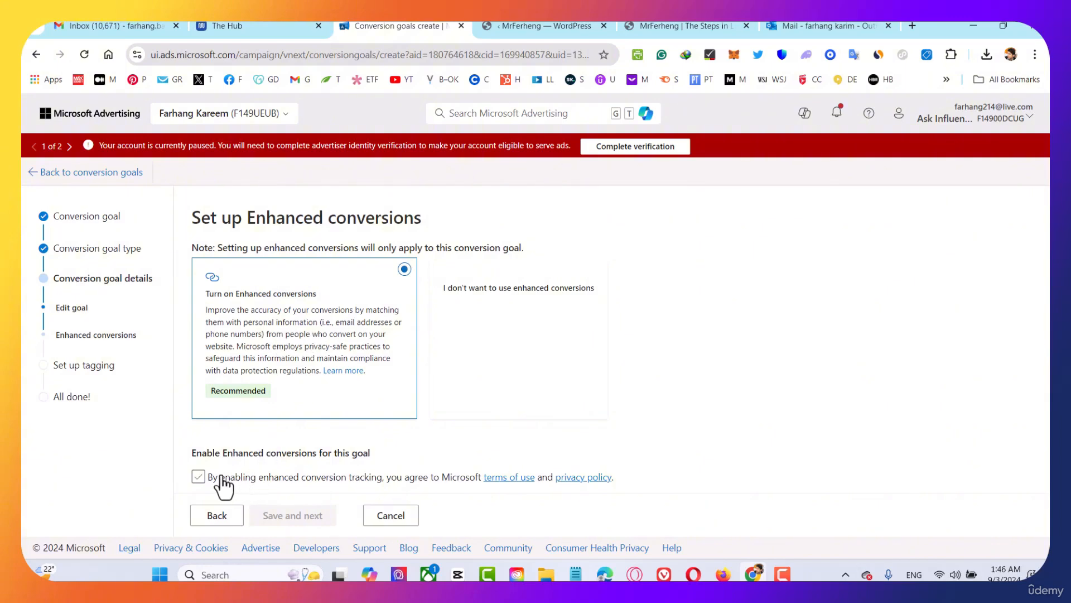
{"action": "left_click", "coordinate": [198, 477]}
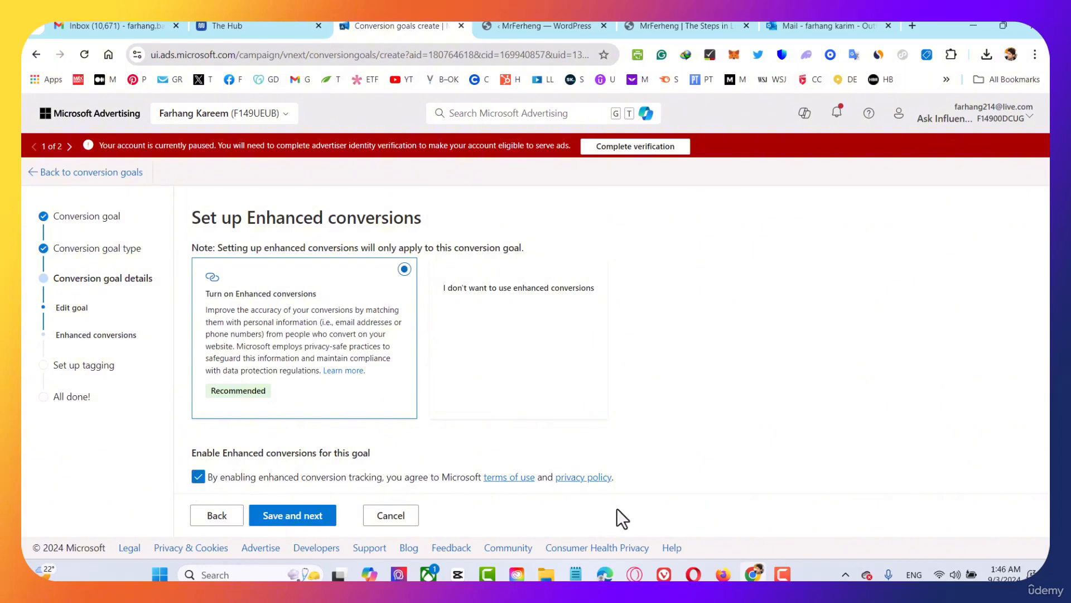
{"action": "left_click", "coordinate": [300, 516]}
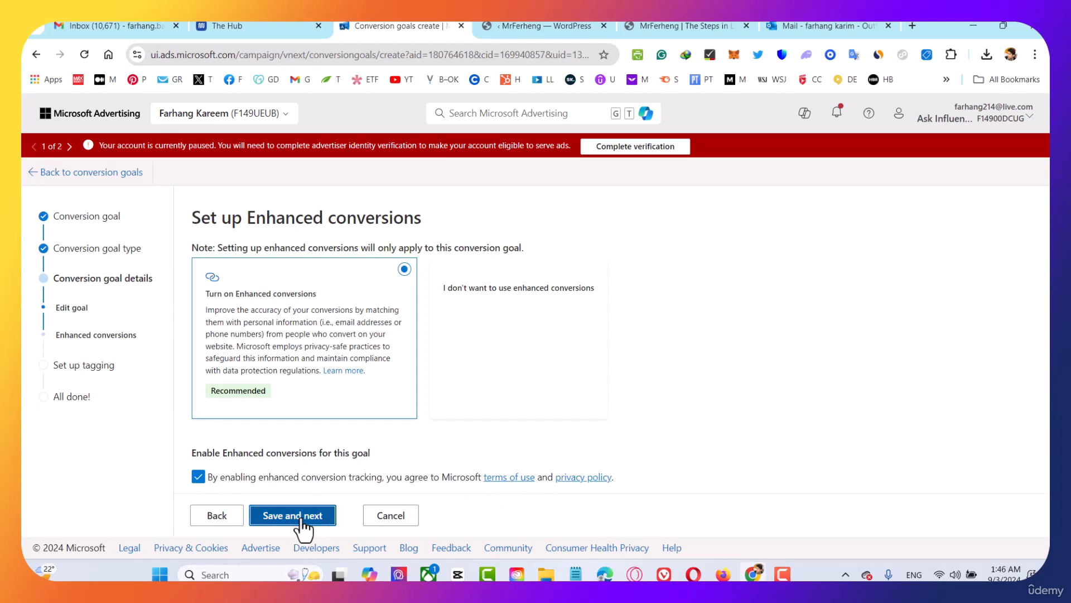
Step: Select the Mrferheng UET tag, mark it as already installed on all website pages, and save
{"action": "left_click", "coordinate": [261, 274]}
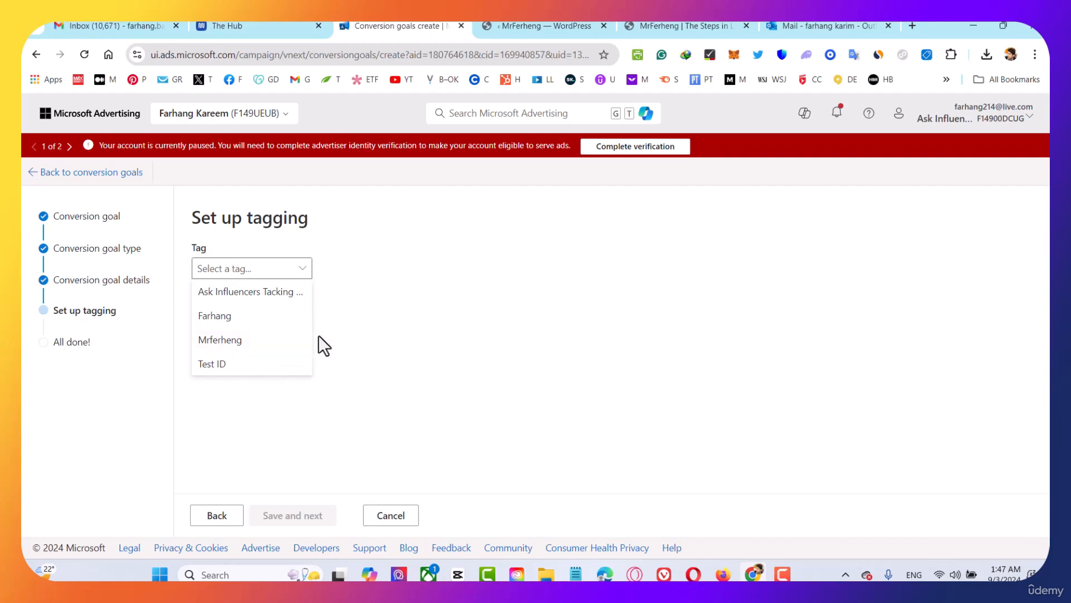
{"action": "left_click", "coordinate": [233, 342]}
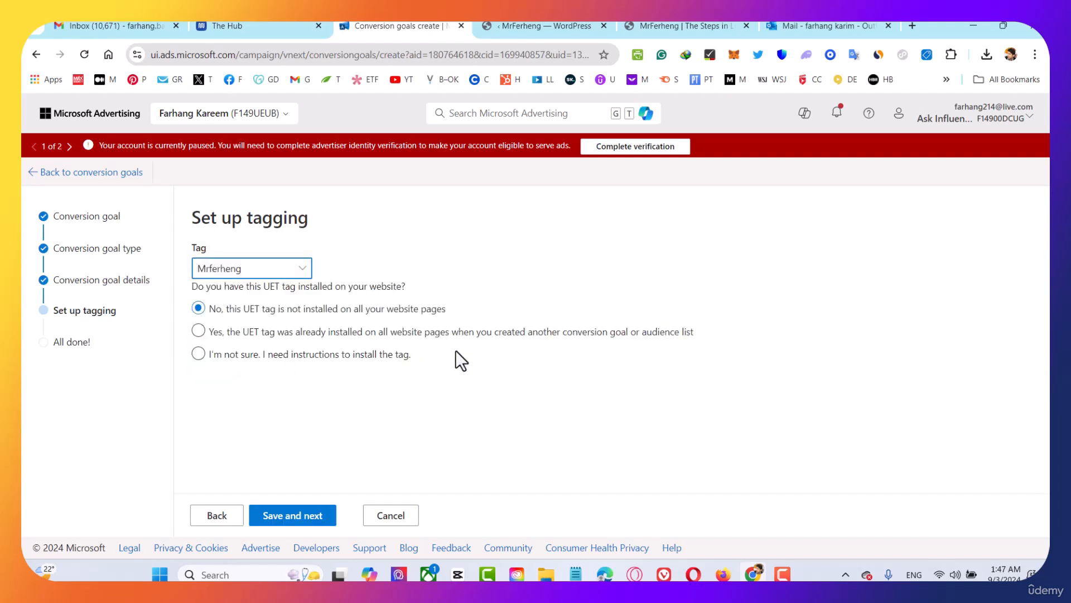
{"action": "left_click", "coordinate": [252, 334]}
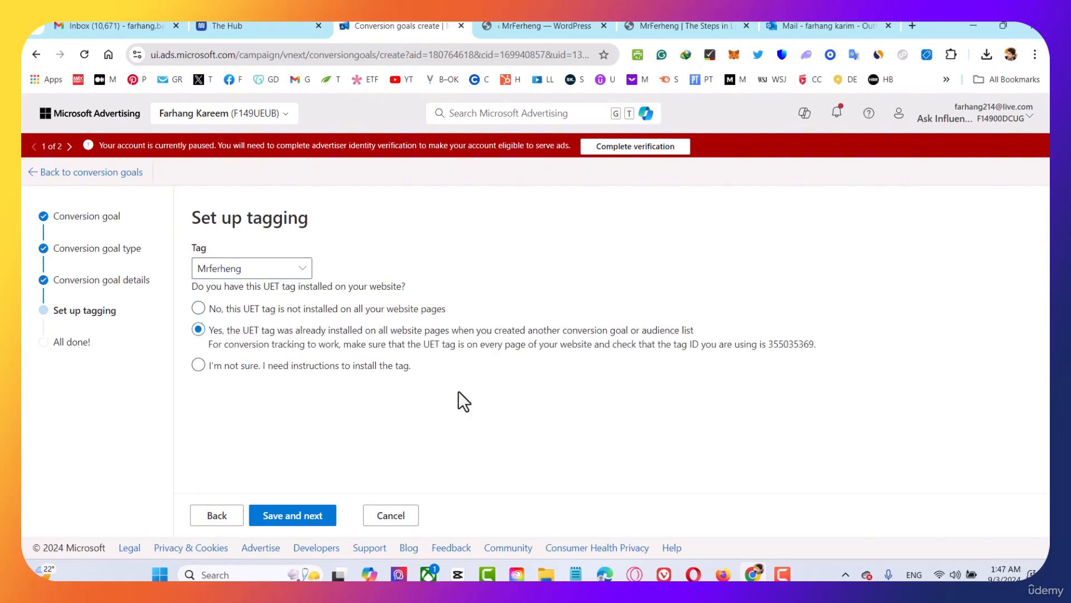
{"action": "left_click", "coordinate": [289, 519]}
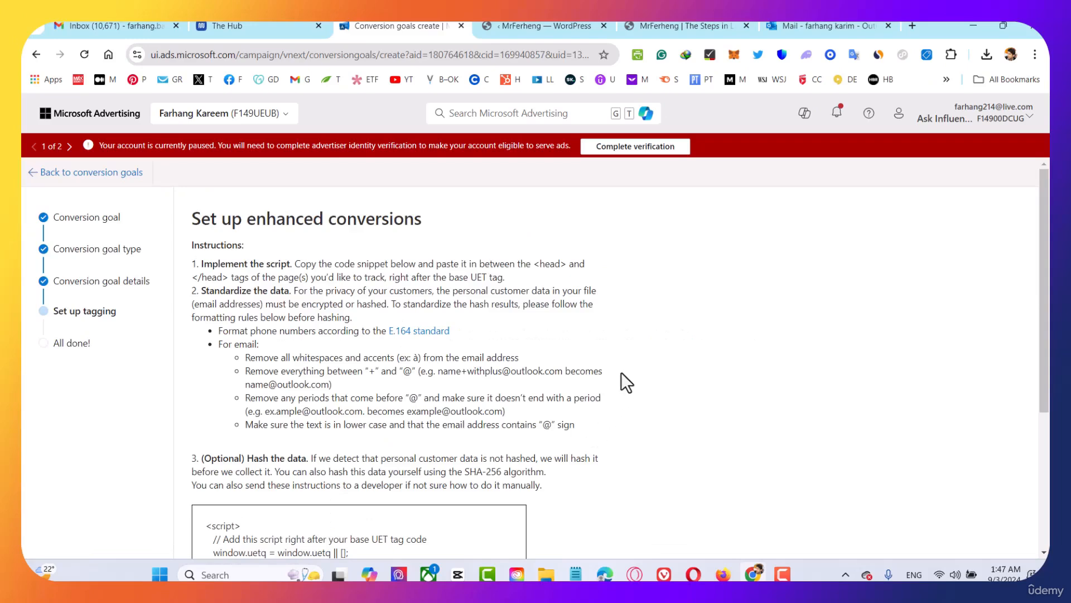
Step: Review the enhanced conversions setup instructions and copy the script tag
{"action": "scroll", "coordinate": [622, 371], "scroll_direction": "down", "scroll_amount": 5}
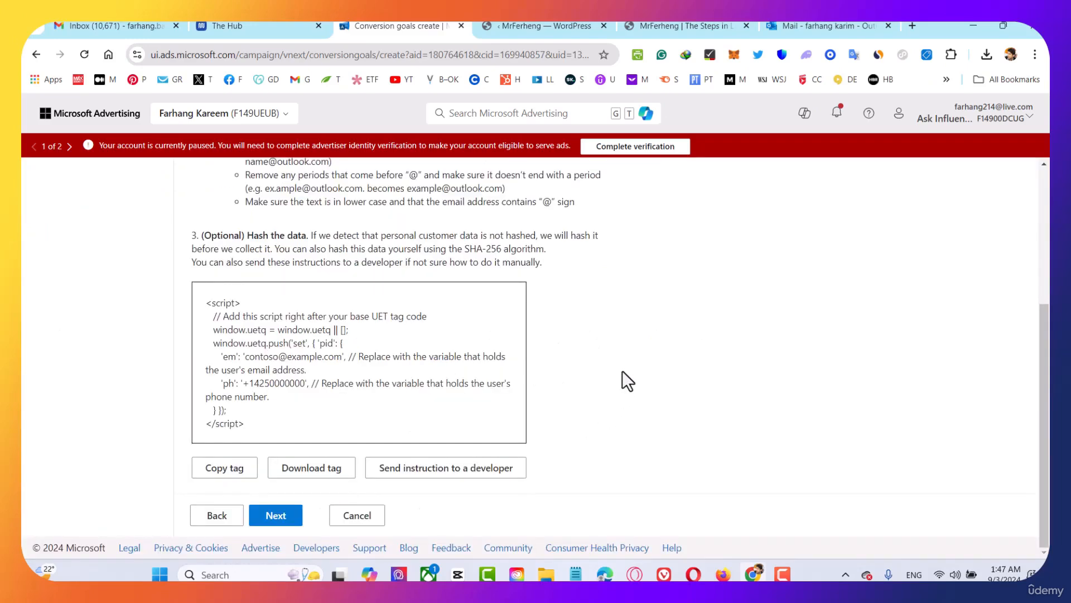
{"action": "scroll", "coordinate": [622, 370], "scroll_direction": "up", "scroll_amount": 3}
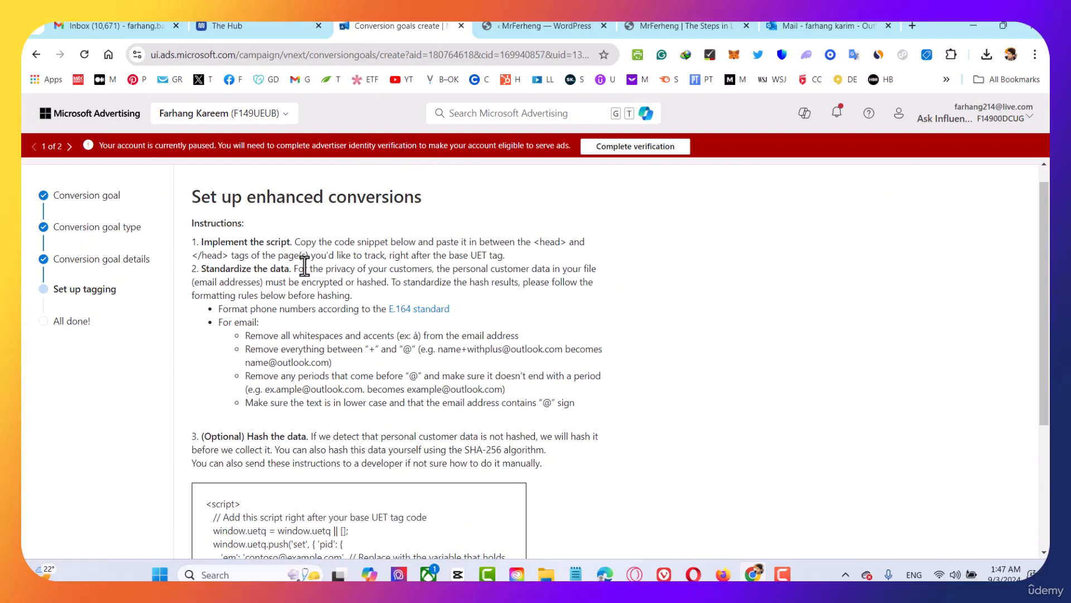
{"action": "scroll", "coordinate": [304, 265], "scroll_direction": "down", "scroll_amount": 3}
{"action": "left_click", "coordinate": [230, 472]}
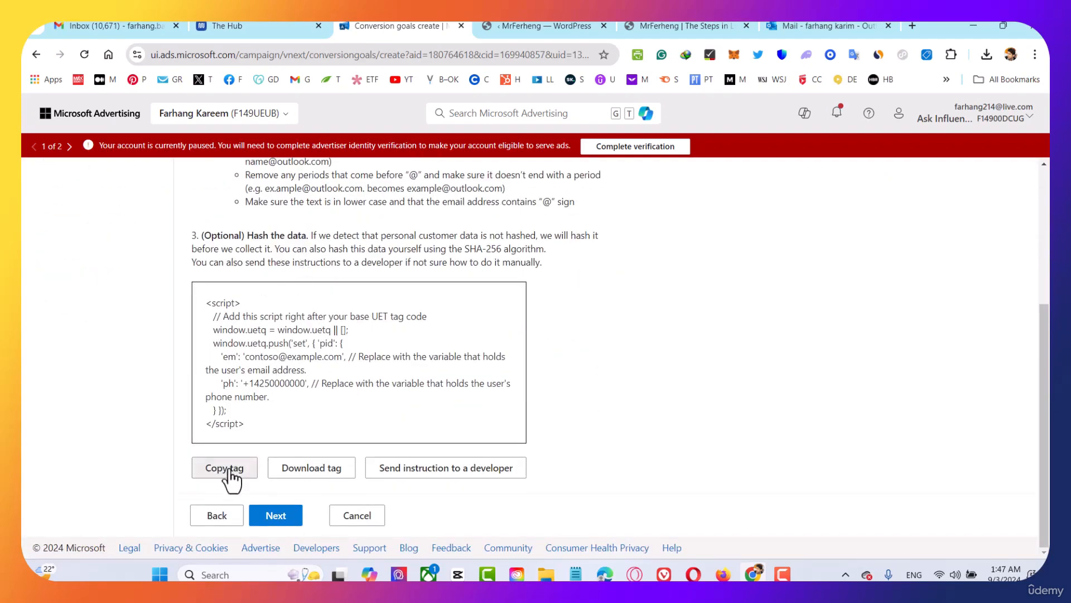
Step: In the WordPress "Microsoft Ads UET" snippet, paste the copied script on a new line after the base UET code and save the snippet
{"action": "left_click", "coordinate": [558, 26]}
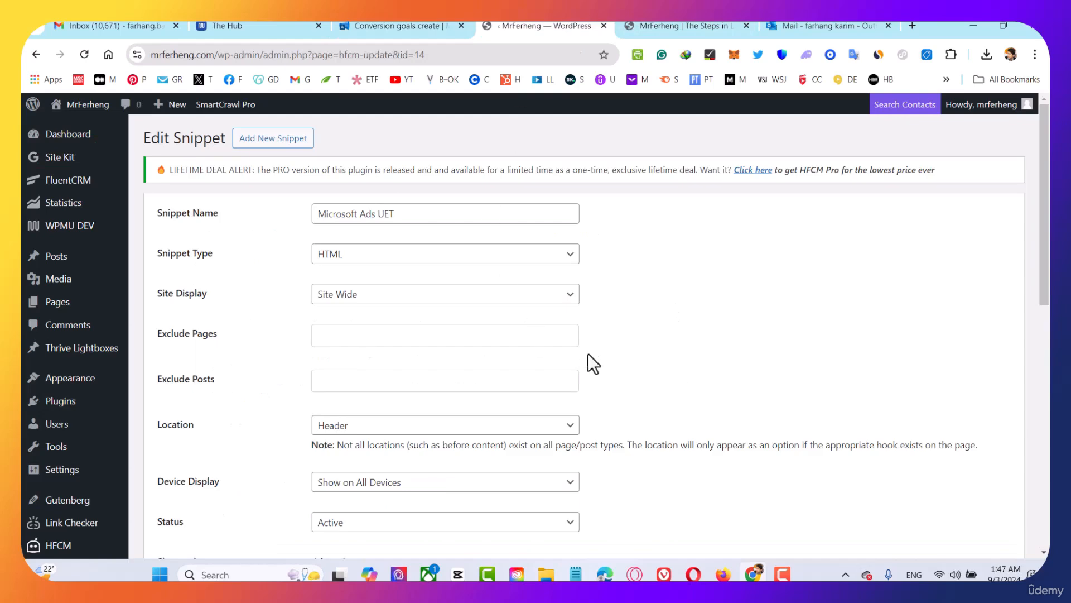
{"action": "scroll", "coordinate": [628, 296], "scroll_direction": "down", "scroll_amount": 2}
{"action": "scroll", "coordinate": [628, 296], "scroll_direction": "down", "scroll_amount": 4}
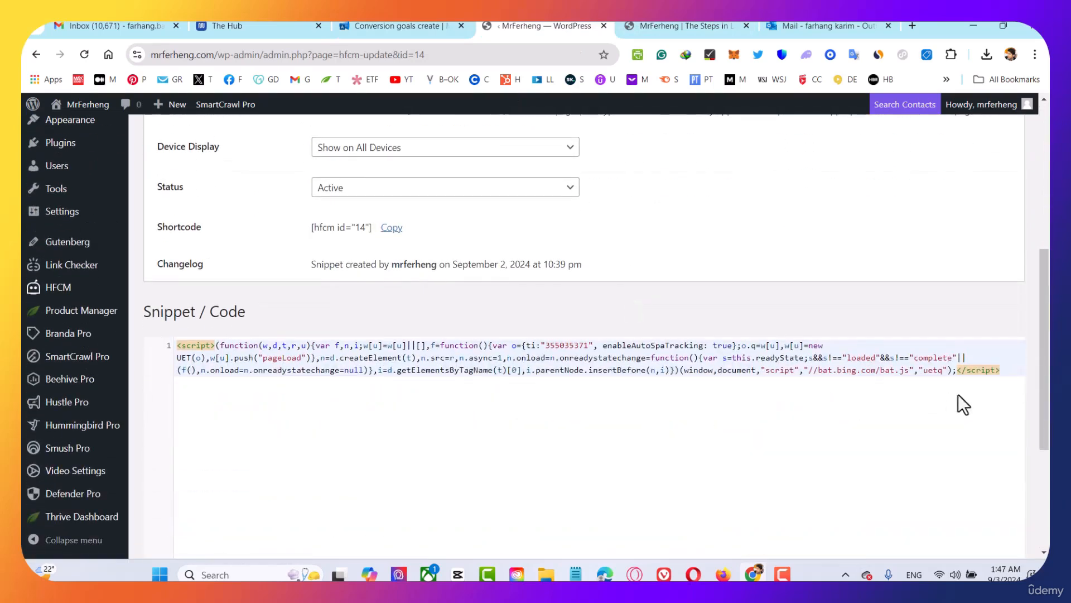
{"action": "left_click", "coordinate": [1006, 371]}
{"action": "key", "text": "Return"}
{"action": "key", "text": "ctrl+v"}
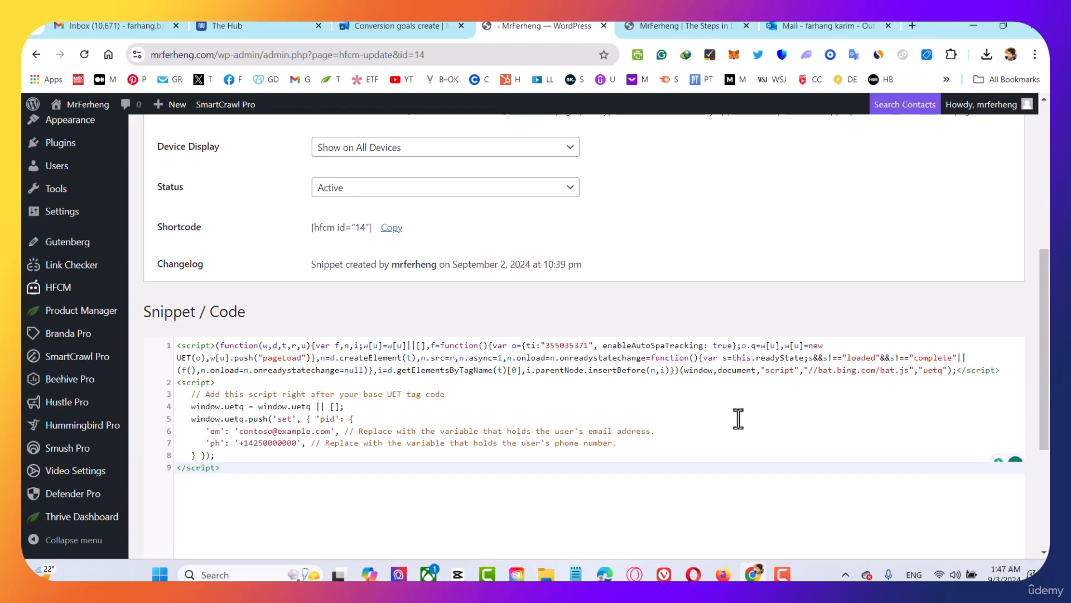
{"action": "scroll", "coordinate": [436, 504], "scroll_direction": "down", "scroll_amount": 3}
{"action": "left_click", "coordinate": [165, 529]}
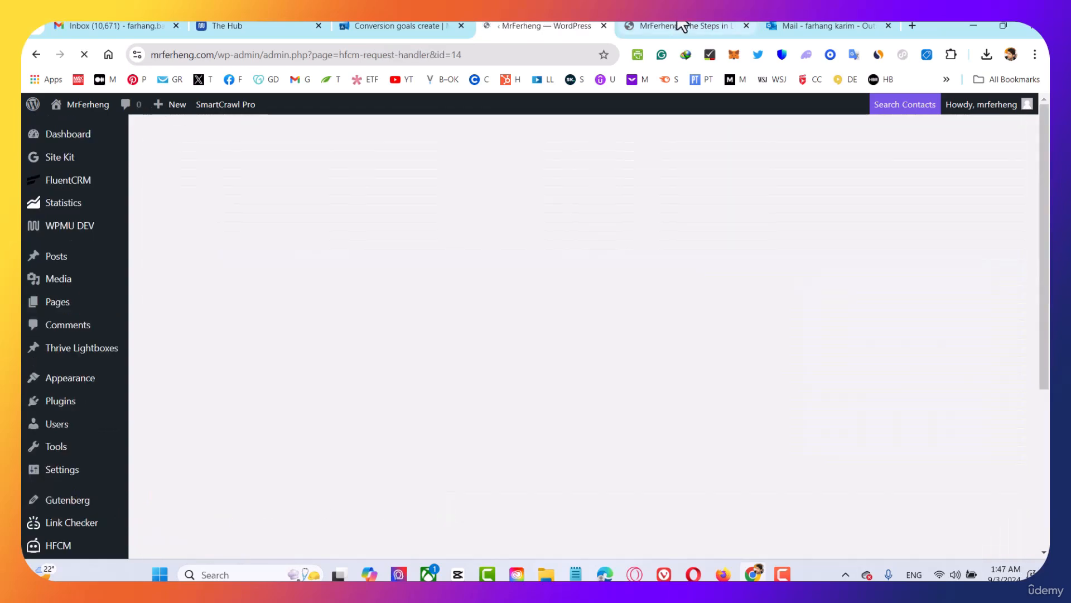
Step: Reload the mrferheng.com homepage and bring up the UET Tag Helper for it
{"action": "left_click", "coordinate": [681, 25]}
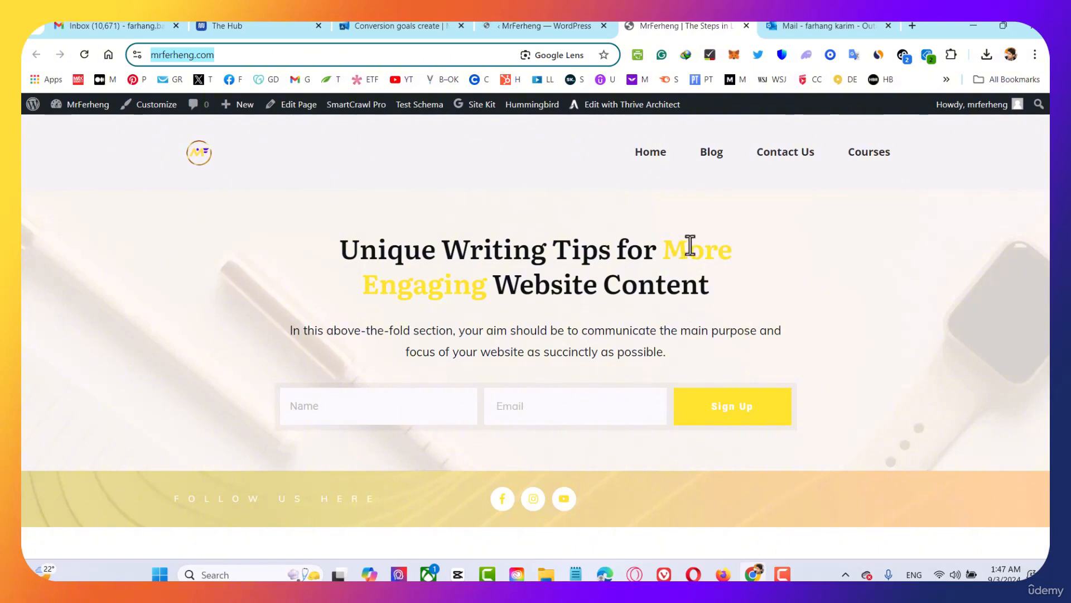
{"action": "left_click", "coordinate": [544, 239]}
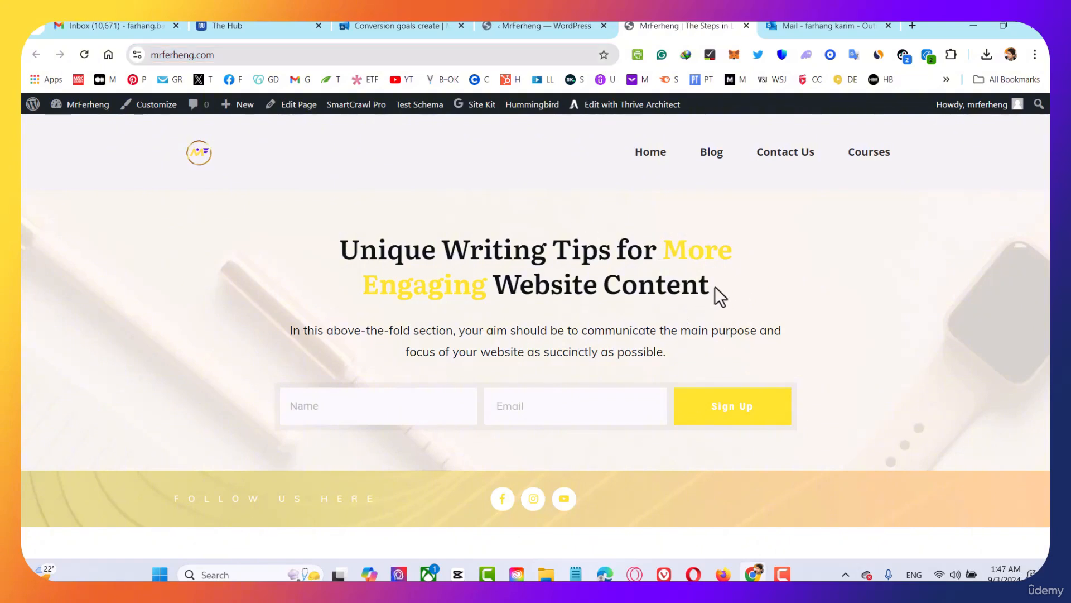
{"action": "left_click", "coordinate": [84, 55]}
{"action": "left_click", "coordinate": [928, 56]}
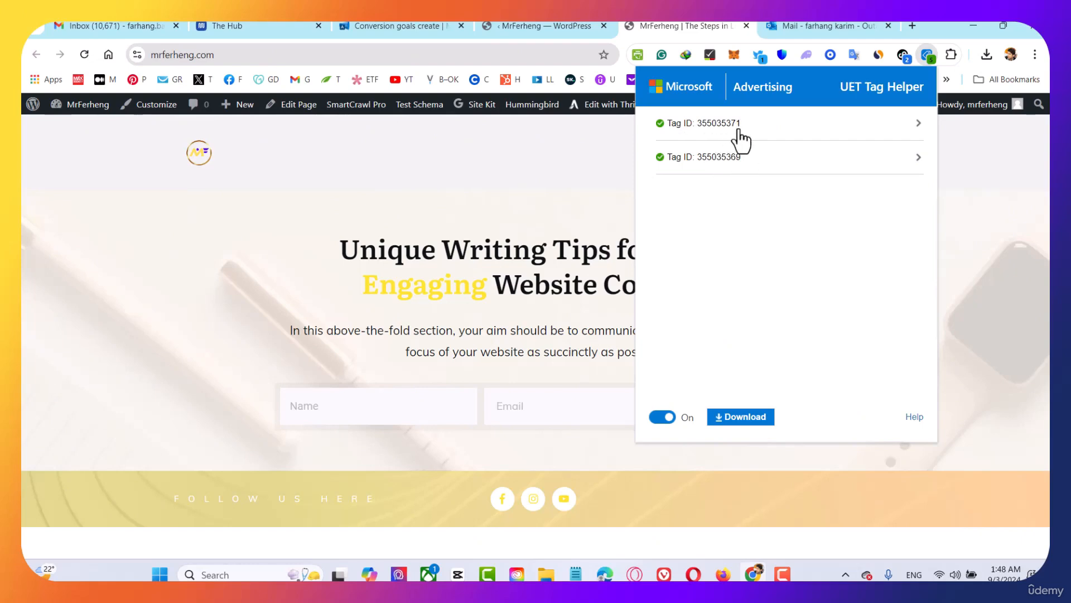
Step: Examine the first listed UET tag's custom and page load events and its tracking code, and close the UET Tag Helper
{"action": "left_click", "coordinate": [739, 133]}
{"action": "scroll", "coordinate": [802, 258], "scroll_direction": "down", "scroll_amount": 3}
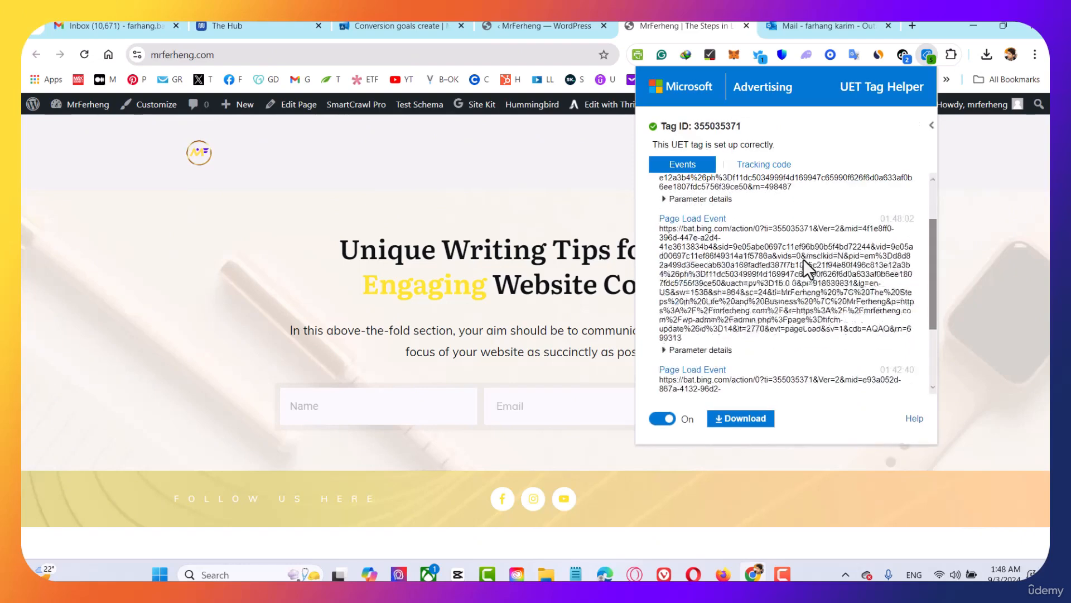
{"action": "scroll", "coordinate": [722, 279], "scroll_direction": "up", "scroll_amount": 3}
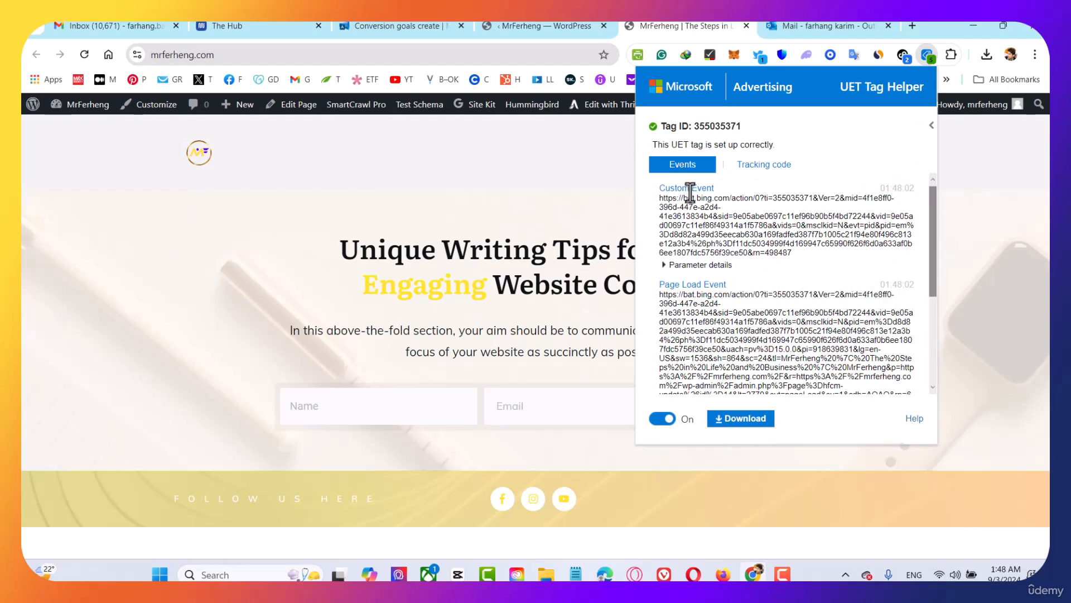
{"action": "scroll", "coordinate": [781, 235], "scroll_direction": "down", "scroll_amount": 2}
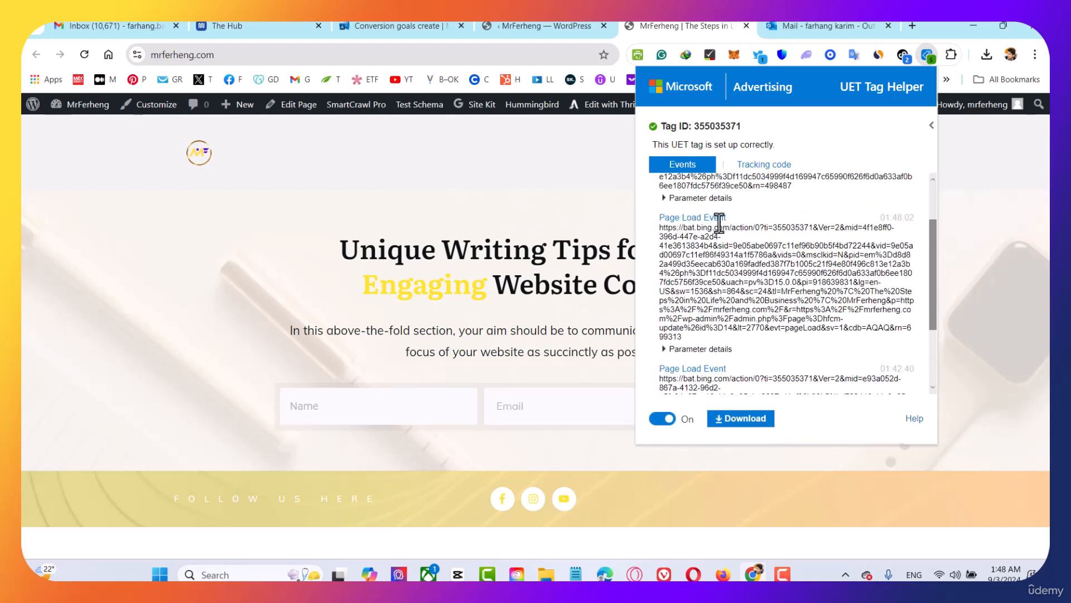
{"action": "scroll", "coordinate": [742, 262], "scroll_direction": "down", "scroll_amount": 1}
{"action": "scroll", "coordinate": [764, 303], "scroll_direction": "down", "scroll_amount": 1}
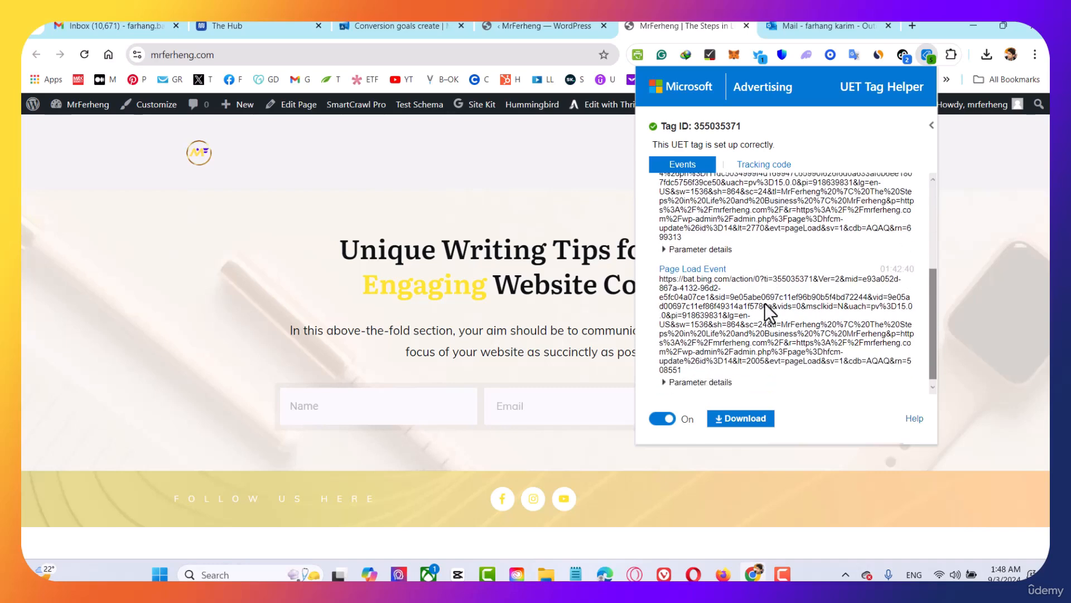
{"action": "scroll", "coordinate": [775, 312], "scroll_direction": "up", "scroll_amount": 2}
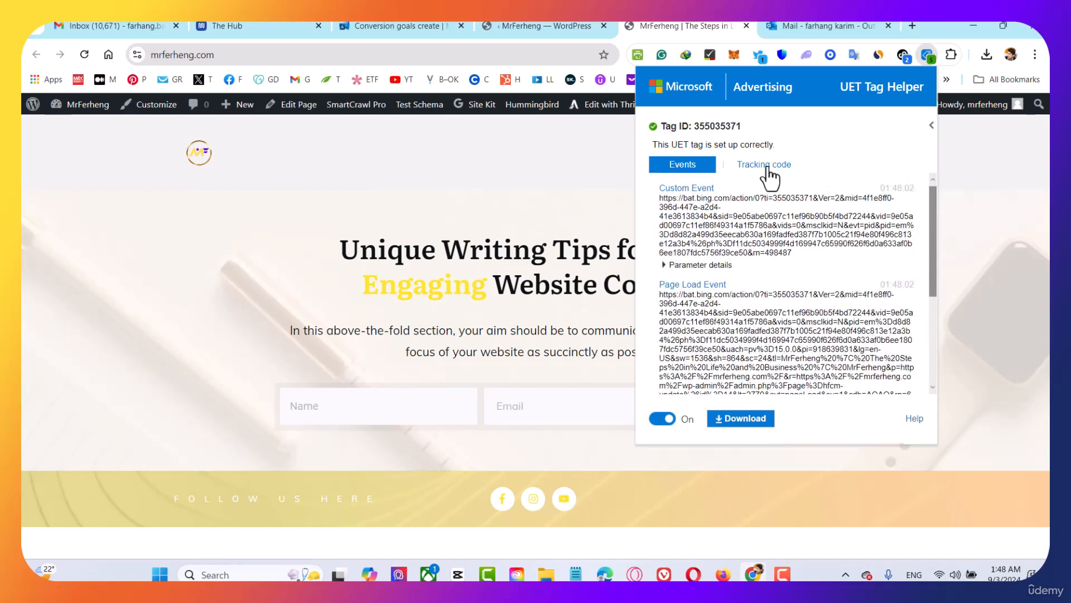
{"action": "left_click", "coordinate": [764, 164]}
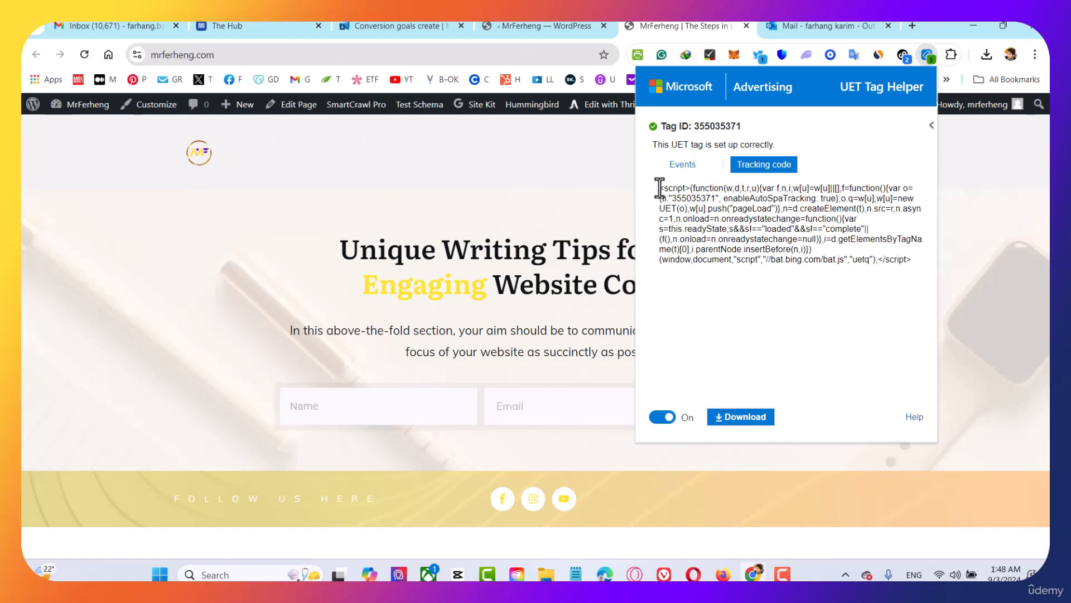
{"action": "left_click", "coordinate": [581, 211]}
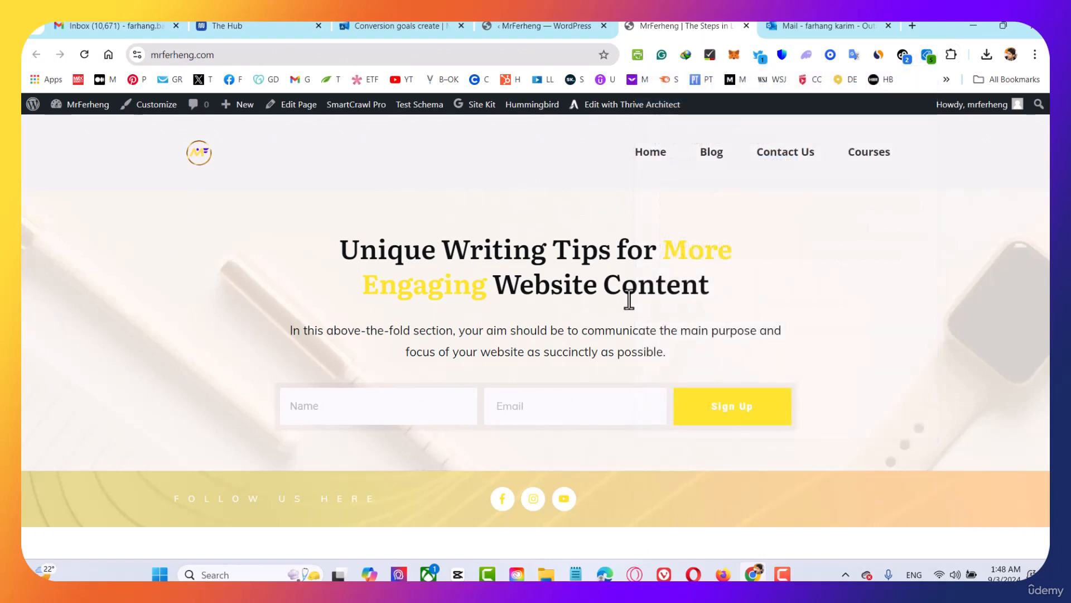